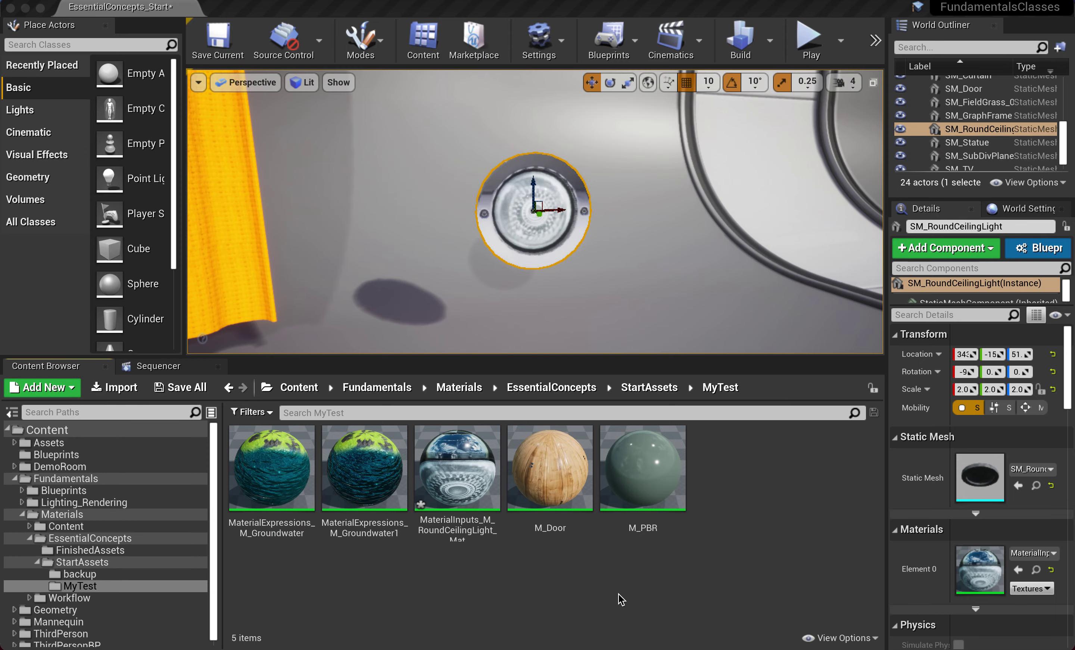
- Open MaterialInputs_M_RoundCeilingLight_Mat from the MyTest folder in the Material Editor
left_click(618, 594)
mouse_move(476, 494)
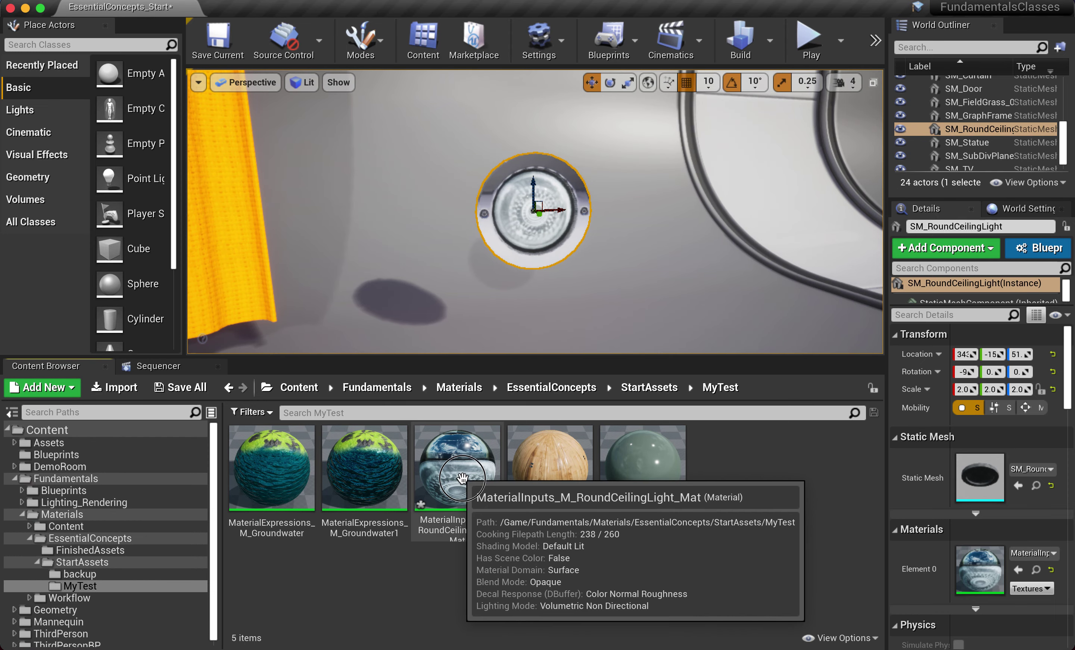
left_click(457, 462)
double_click(457, 462)
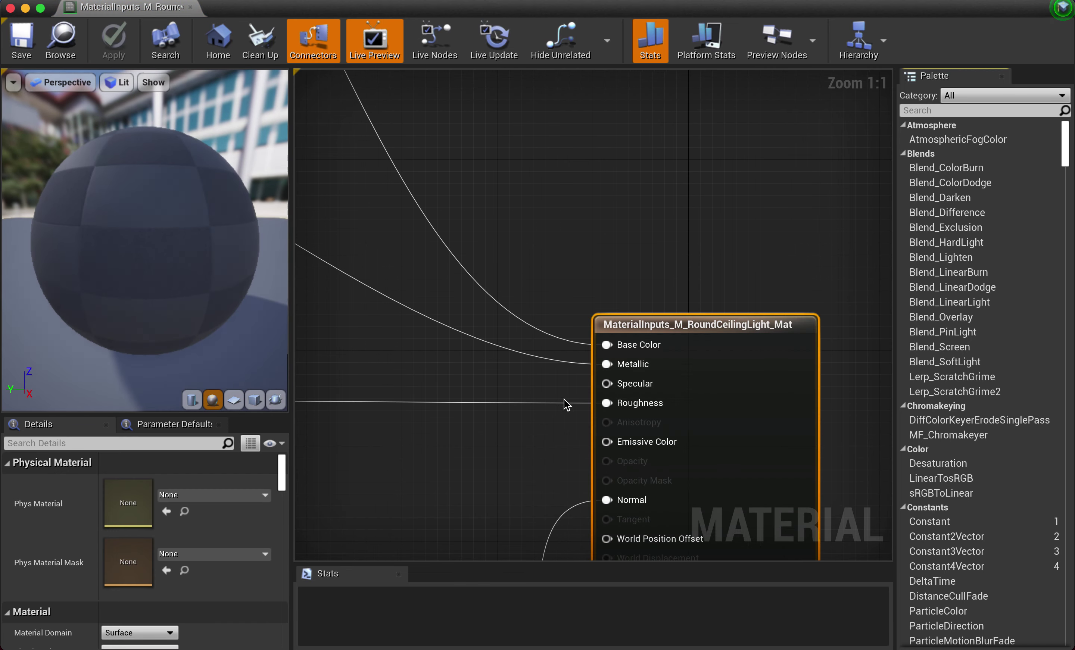
- Navigate the graph to the material output node and place a Constant3Vector beside it
right_click_drag(583, 400, 727, 153)
right_click_drag(585, 398, 889, 394)
scroll(585, 401, "down", 2)
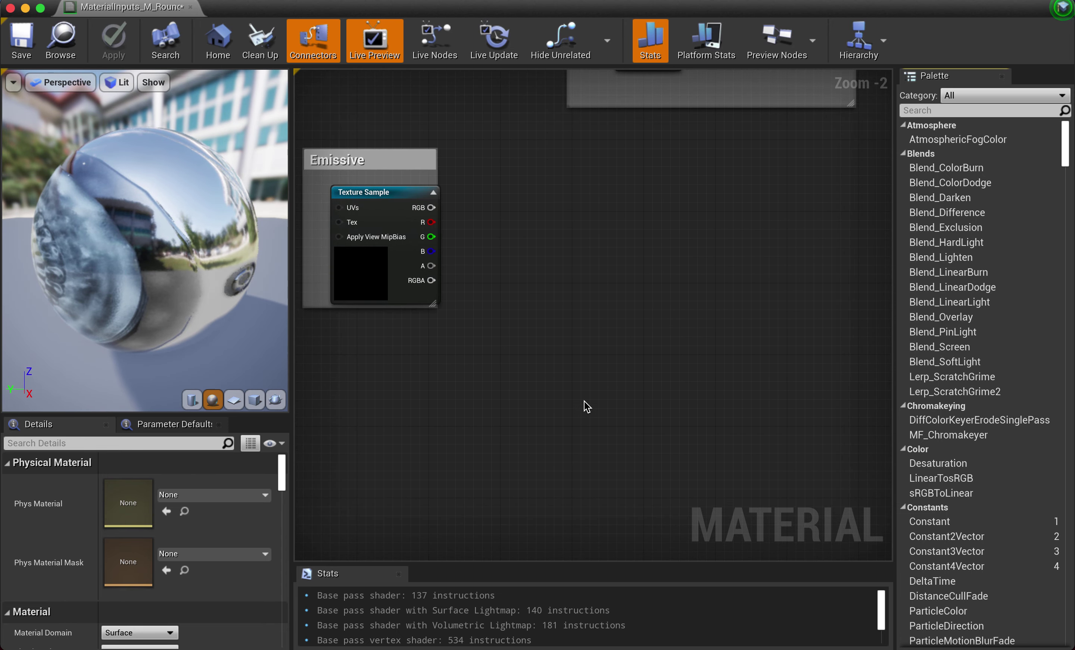
right_click_drag(587, 407, 294, 482)
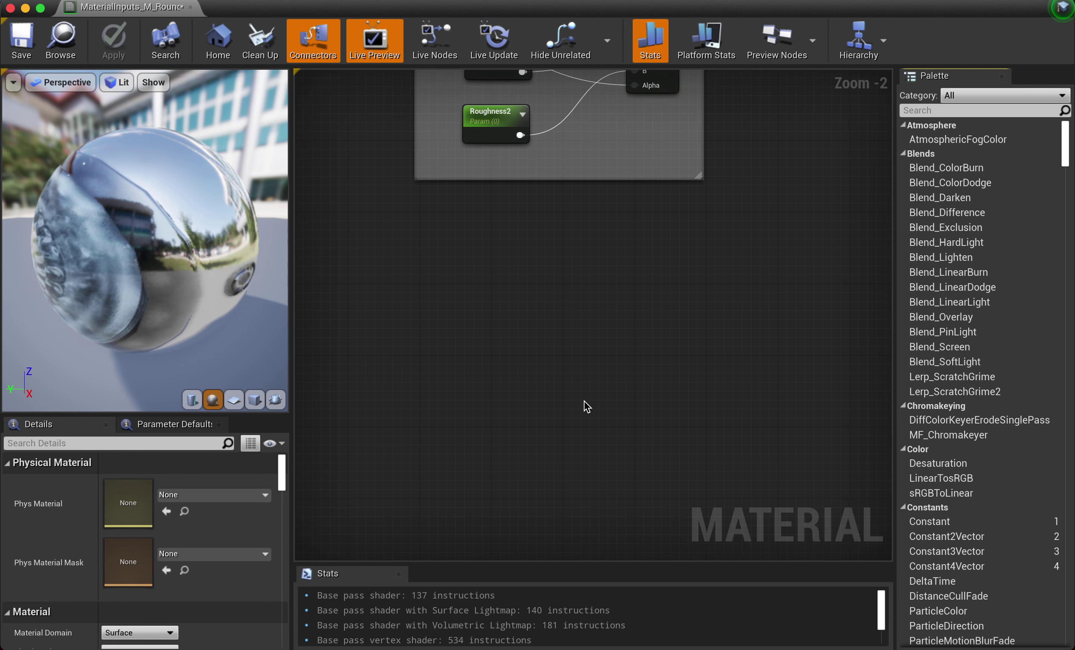
right_click_drag(587, 406, 322, 627)
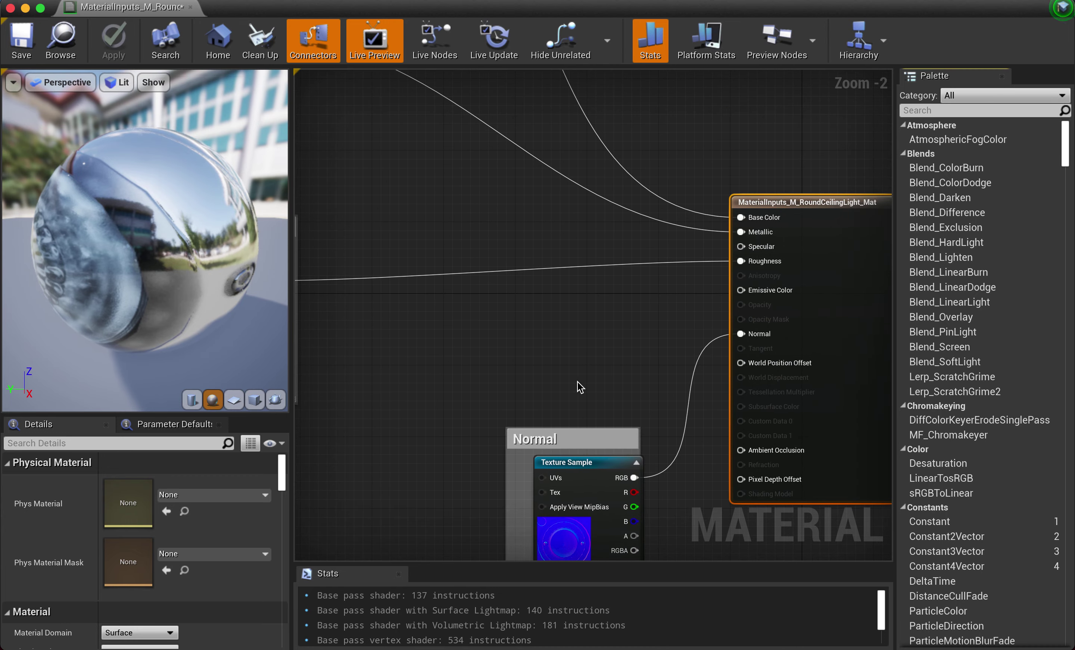
left_click(532, 317)
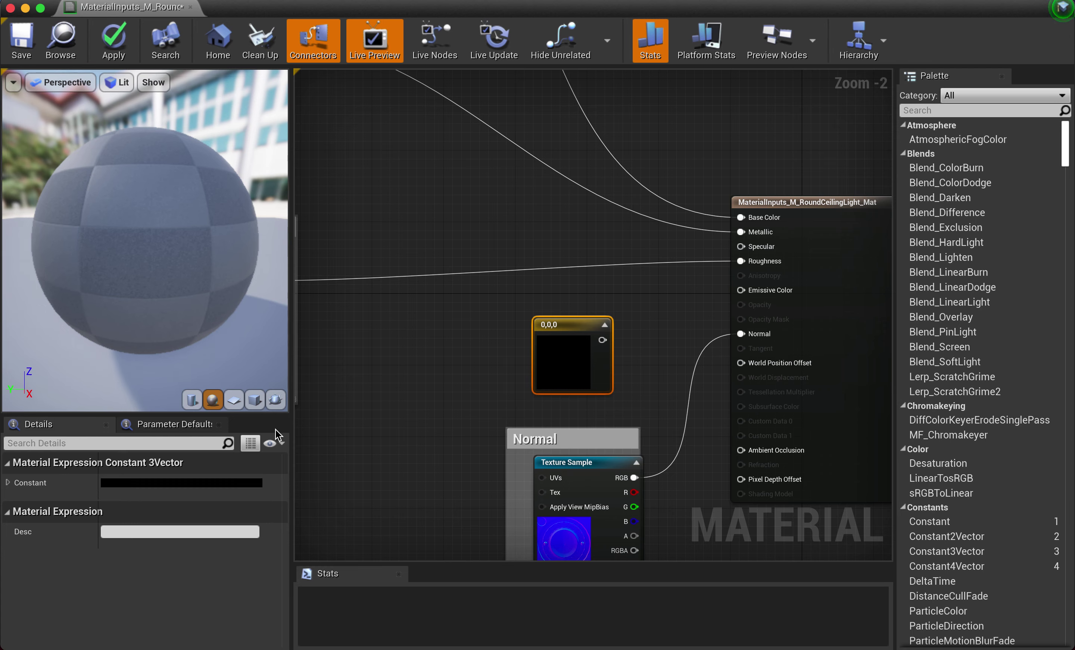
left_click(206, 483)
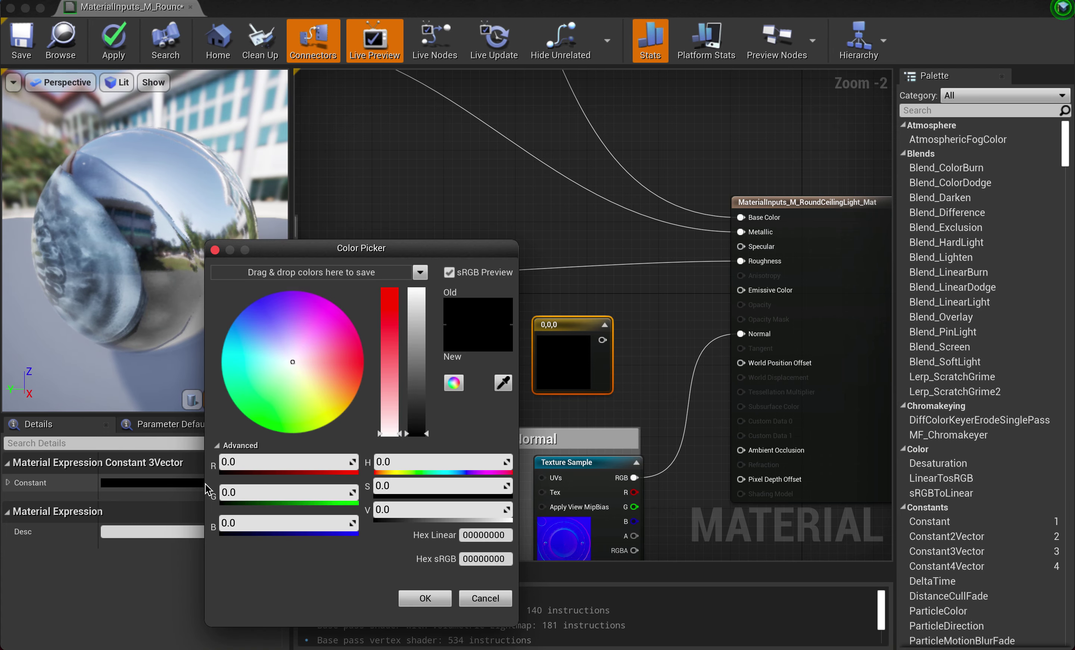
left_click(389, 360)
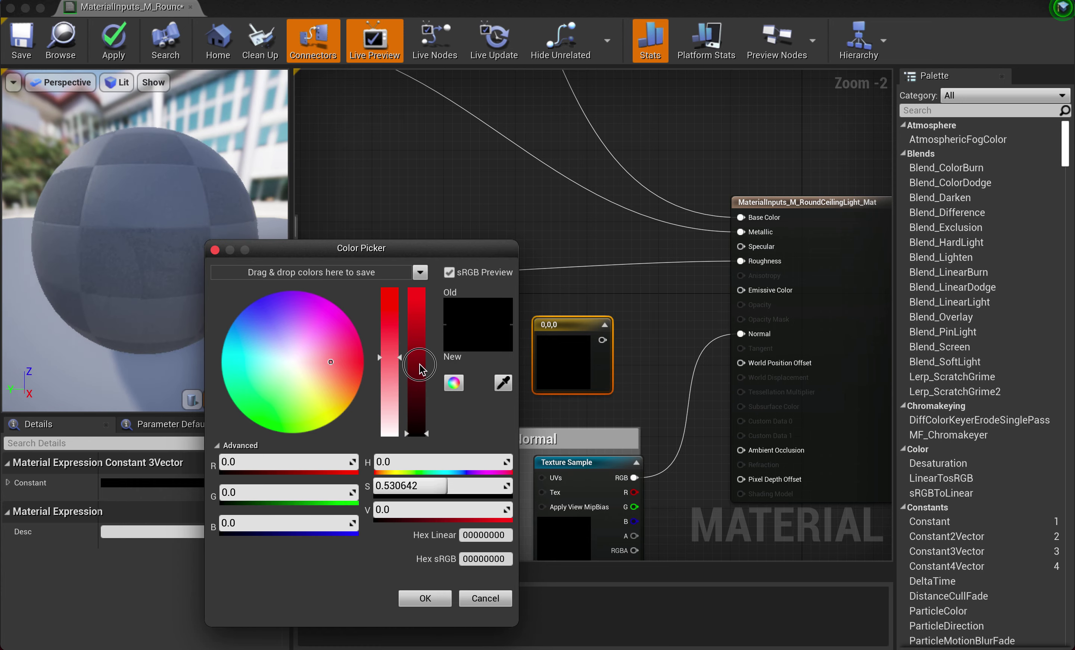
left_click_drag(419, 364, 417, 287)
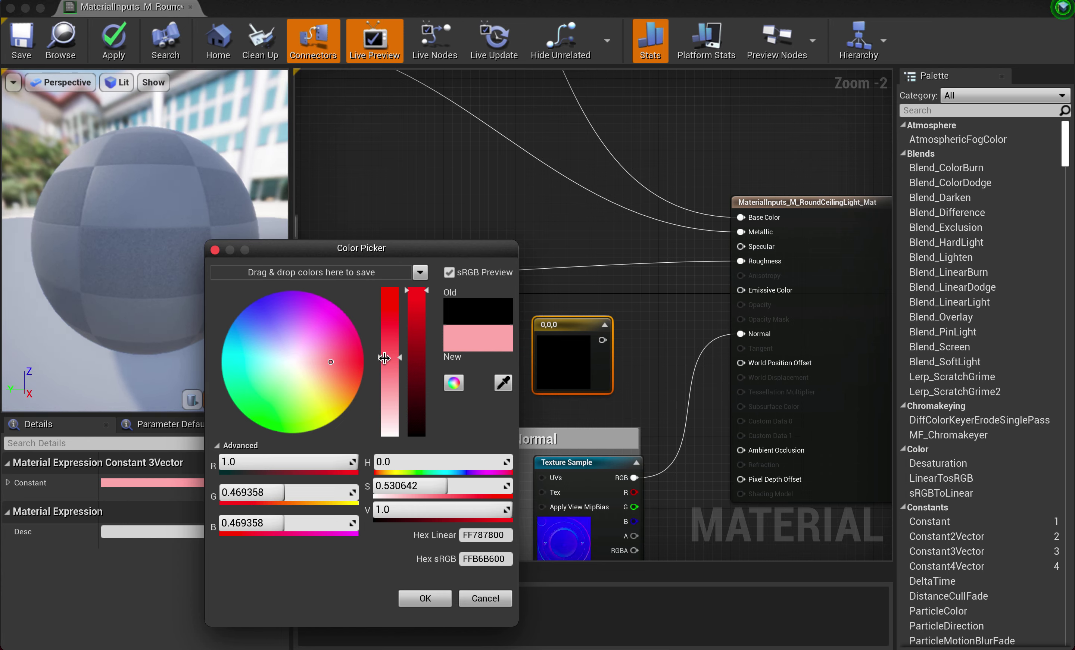
left_click(476, 598)
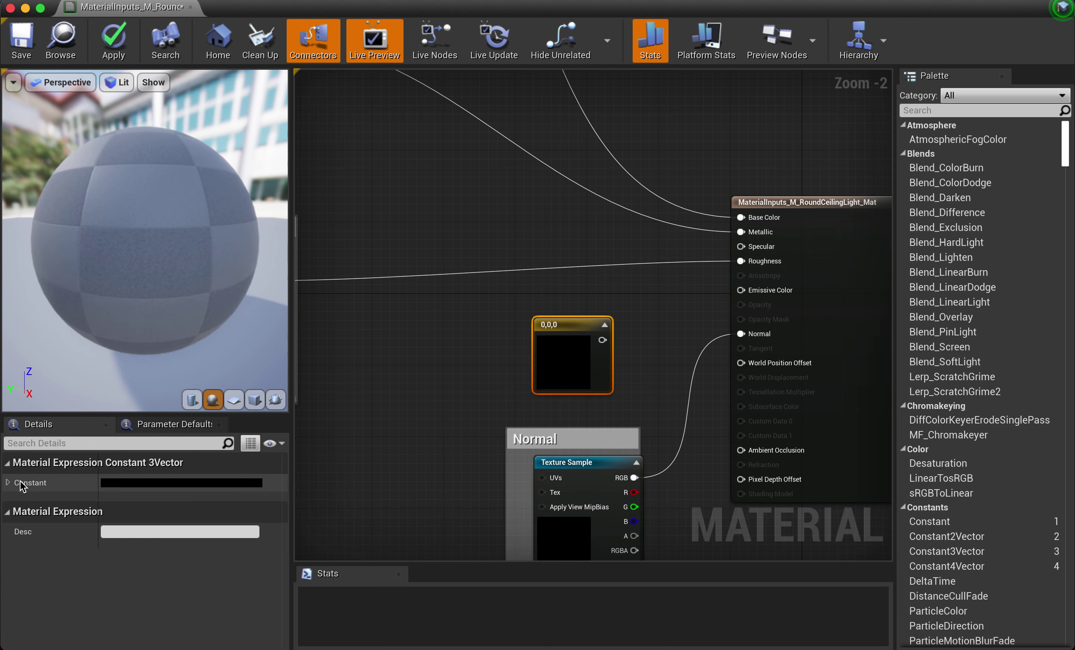
- Set the Constant3Vector's R value to 1.0, making it pure red (1,0,0)
left_click(8, 483)
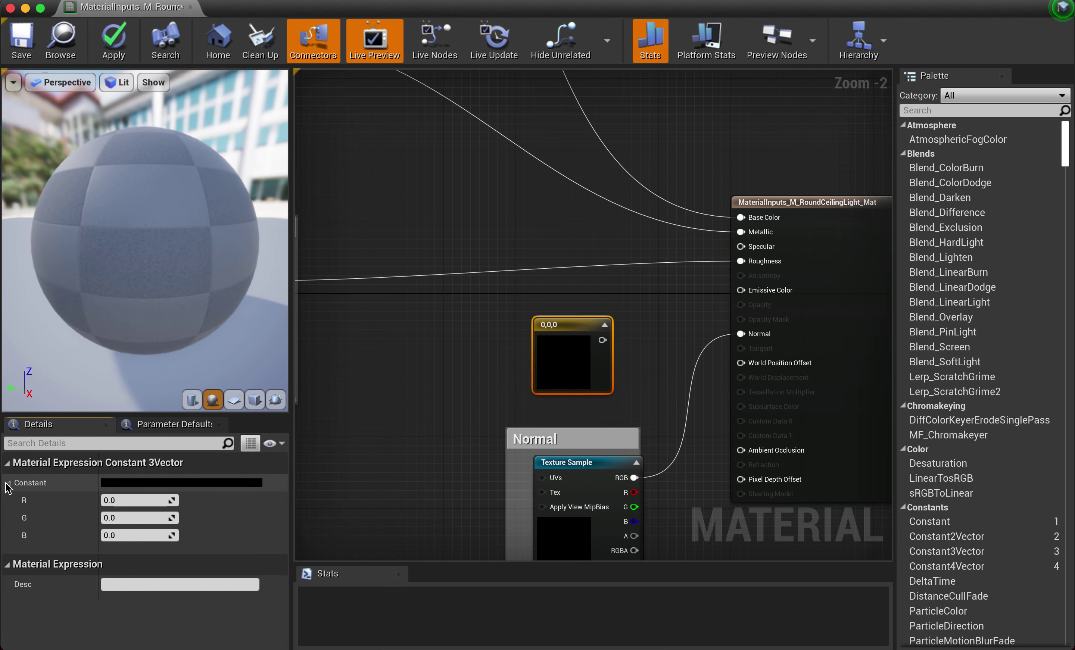
left_click(123, 500)
type("1")
key("Return")
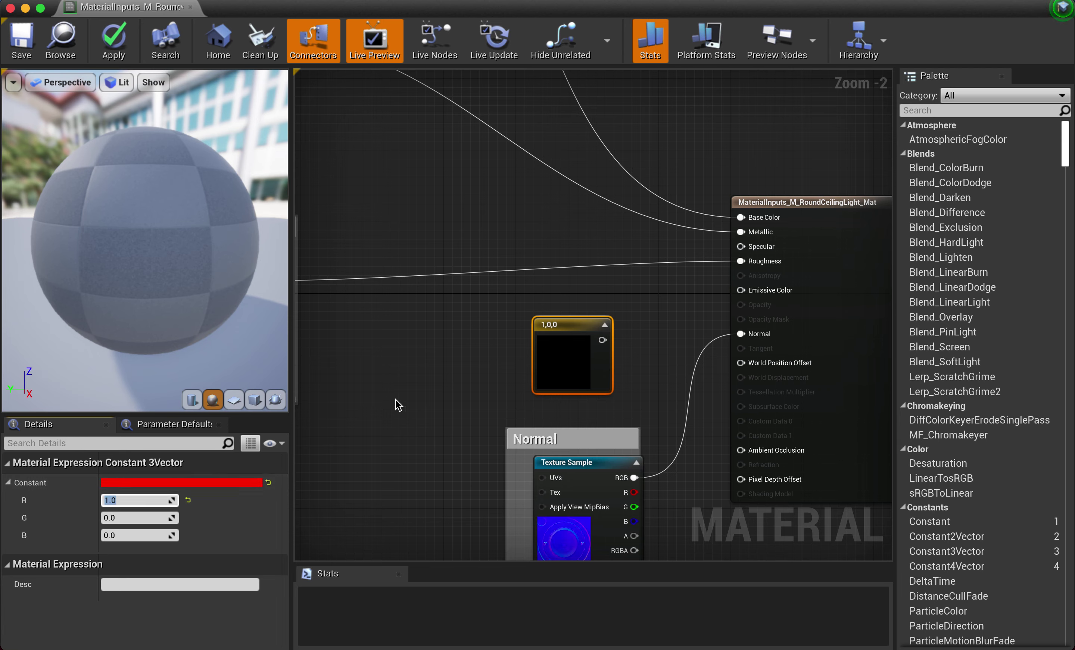
left_click(509, 358)
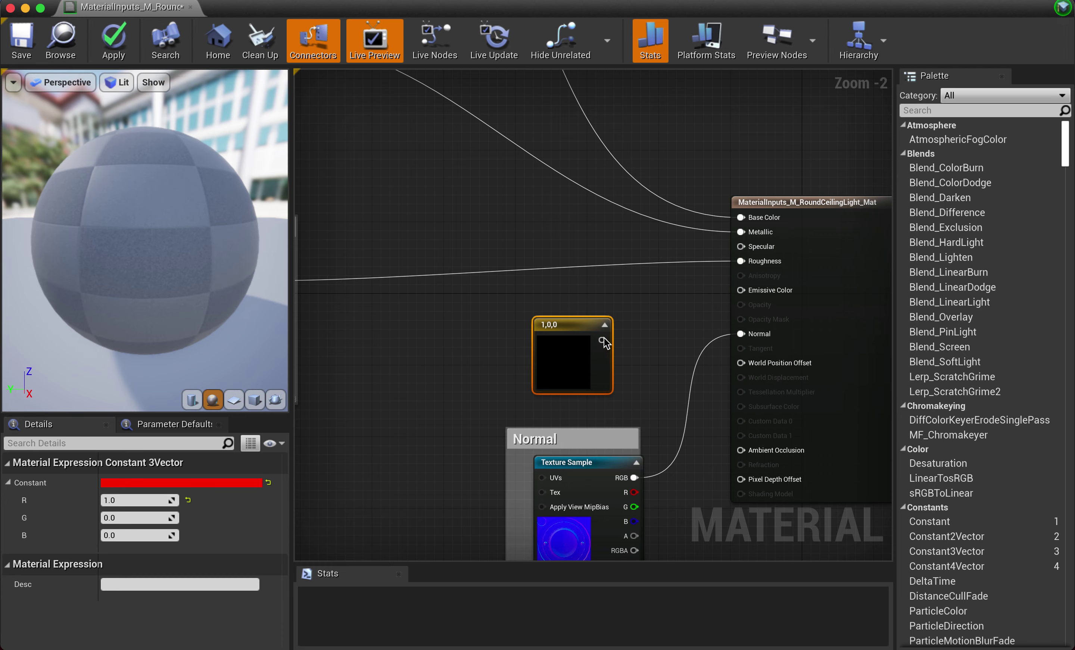
- Wire the red constant into Emissive Color and apply the material
left_click_drag(603, 340, 592, 331)
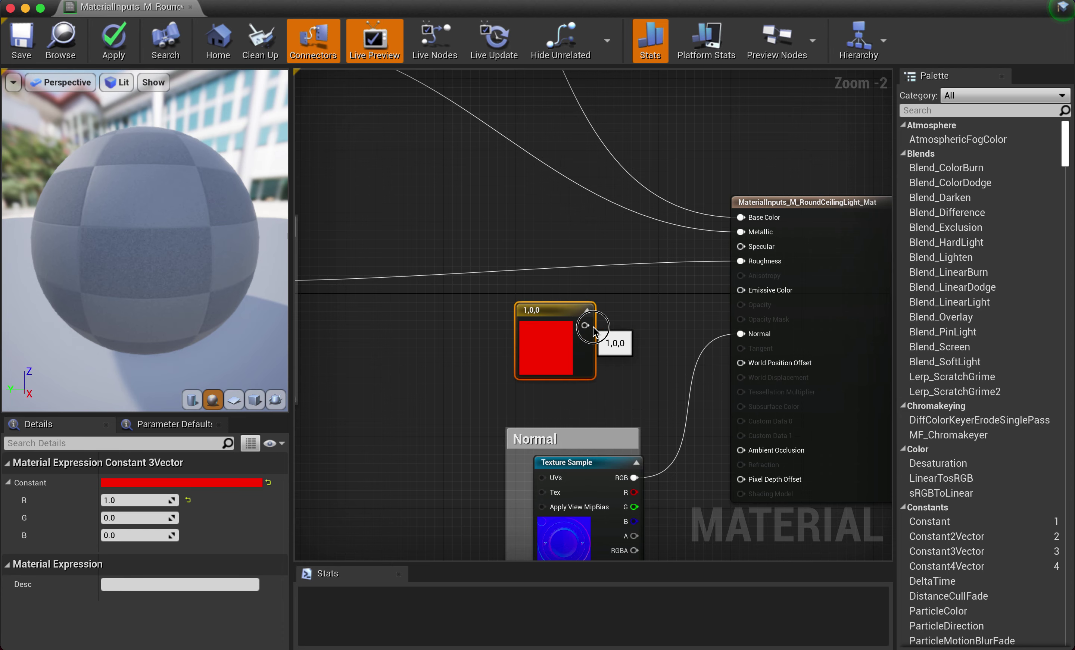
left_click_drag(585, 325, 741, 290)
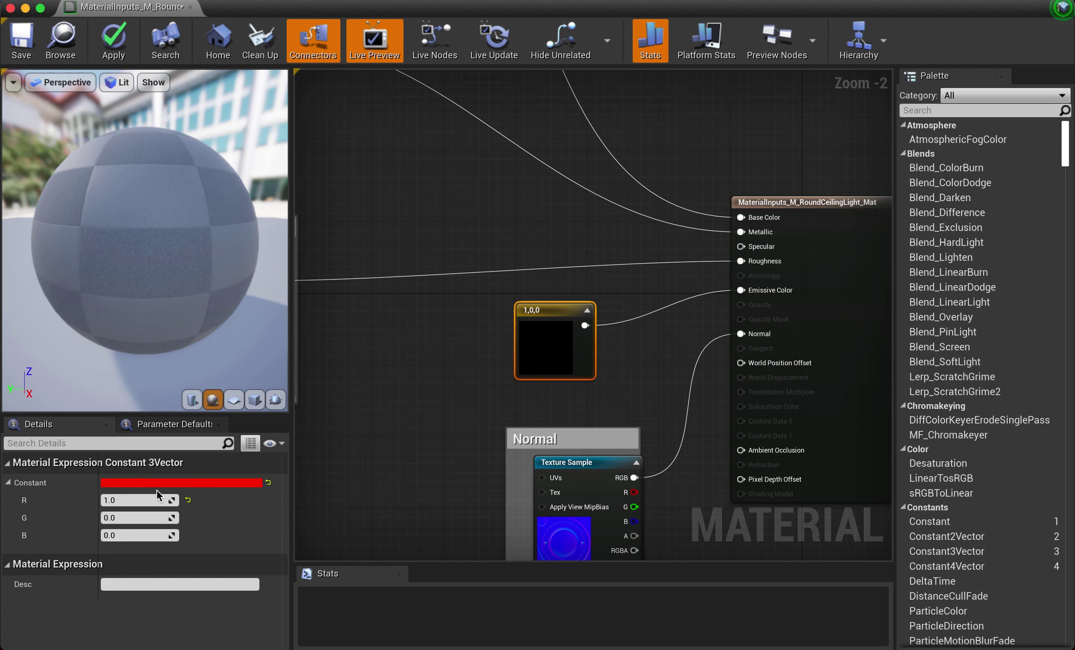
left_click(134, 500)
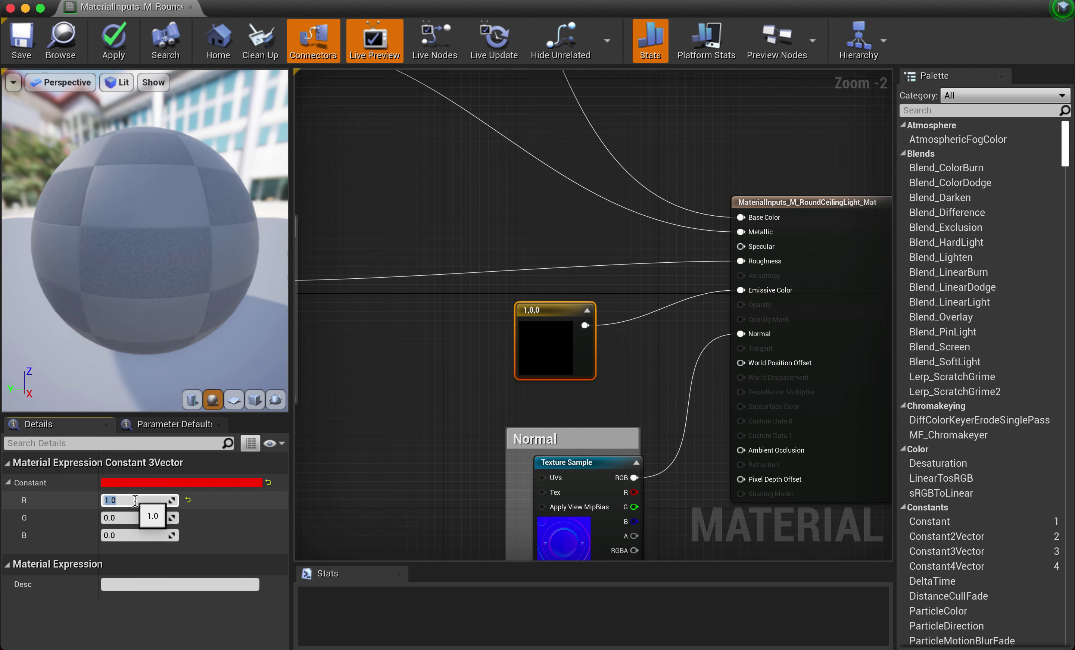
right_click_drag(348, 423, 489, 383)
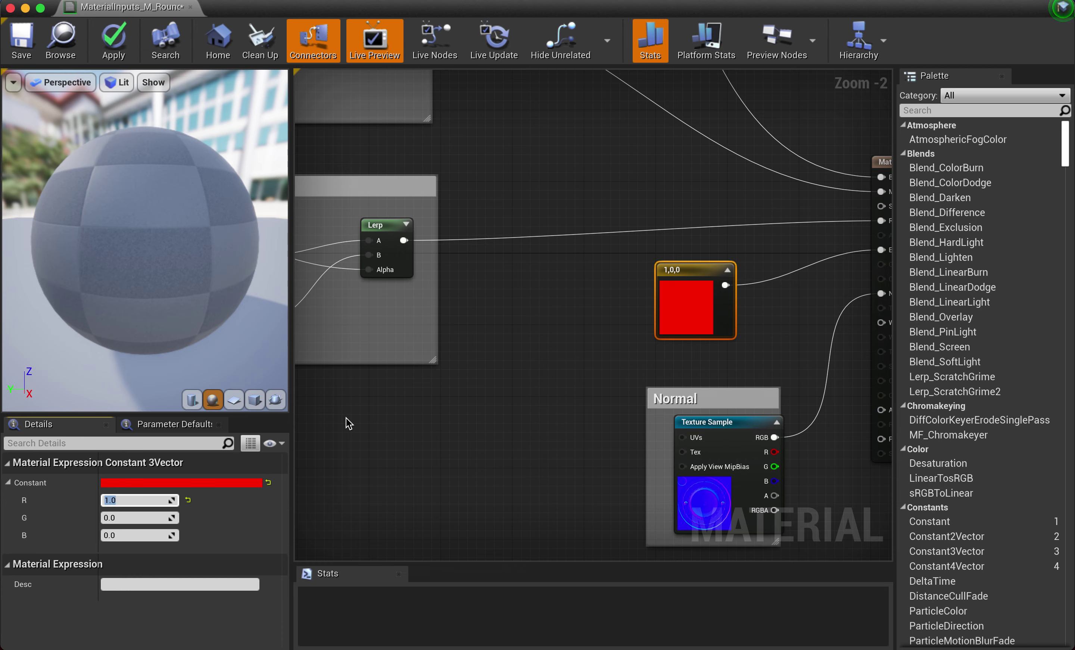
left_click(113, 39)
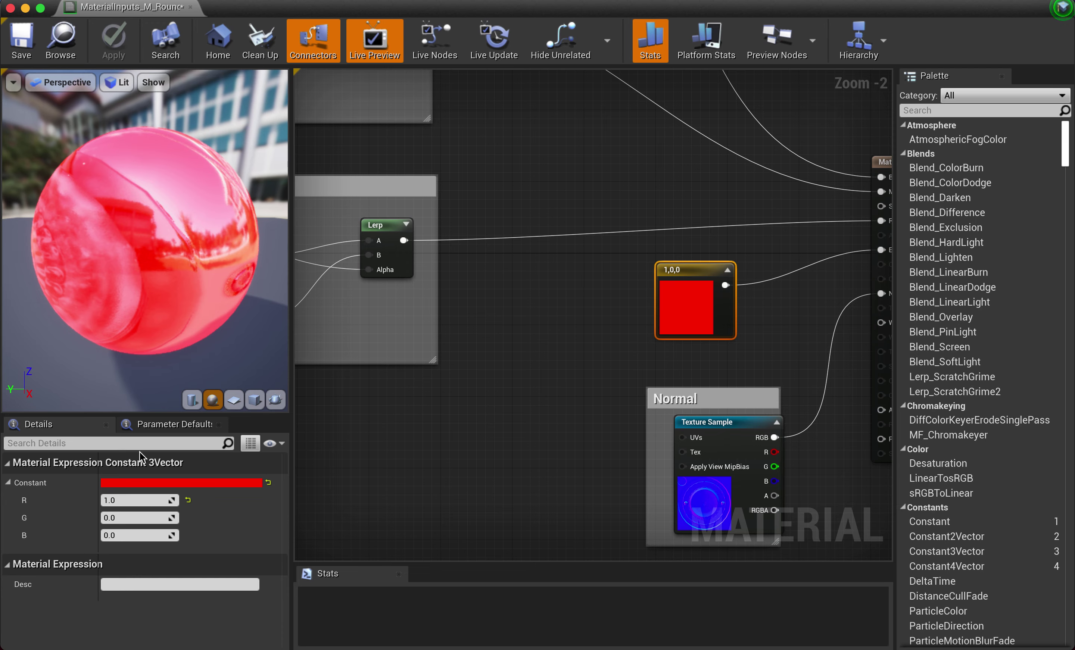
- Raise the constant's R value to 2 (2,0,0) and apply the material
left_click(131, 500)
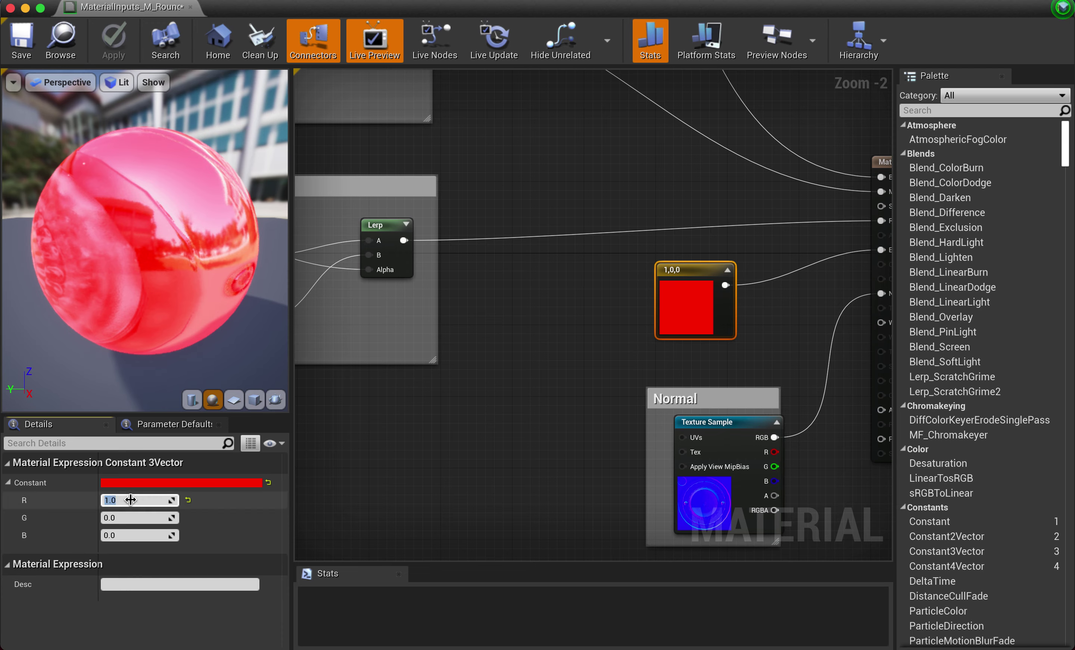
type("2")
key("Return")
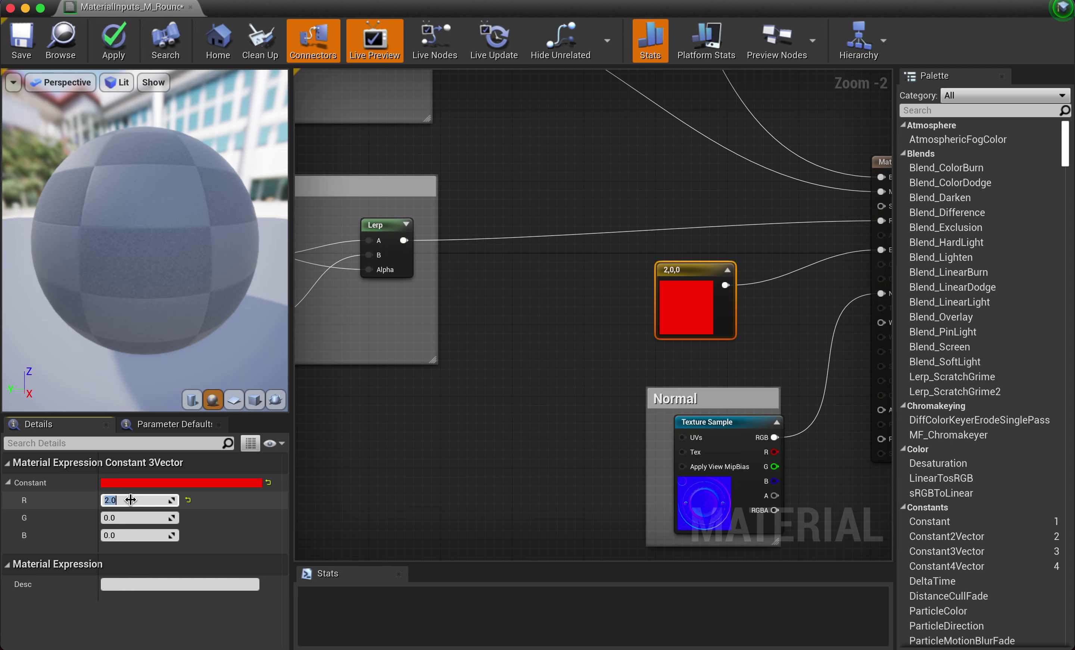
left_click(118, 37)
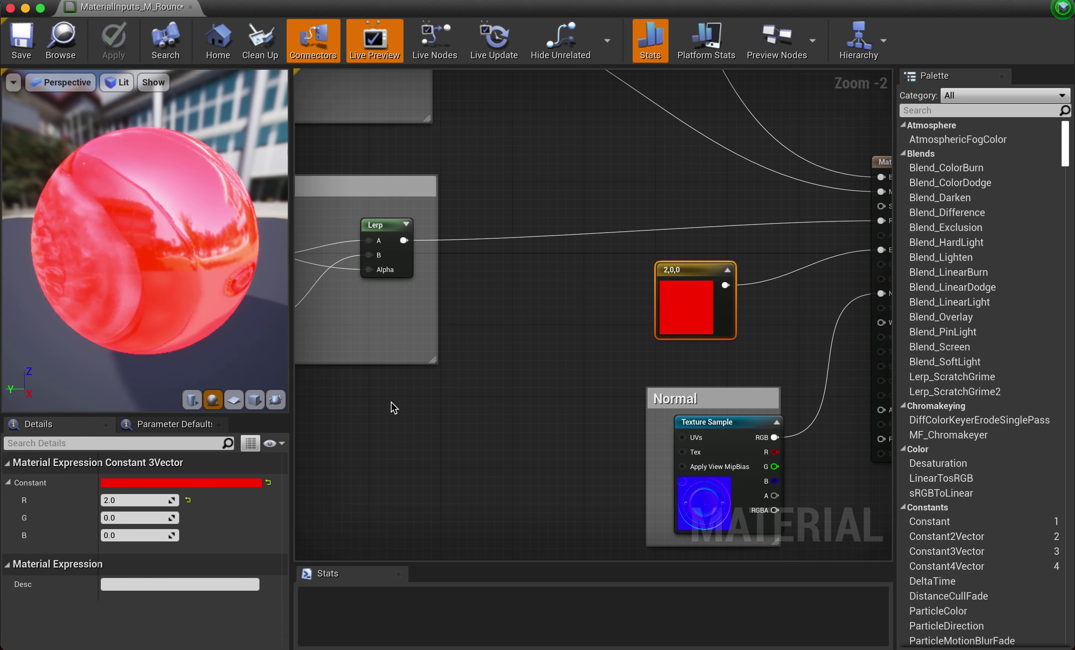
right_click_drag(391, 402, 394, 407)
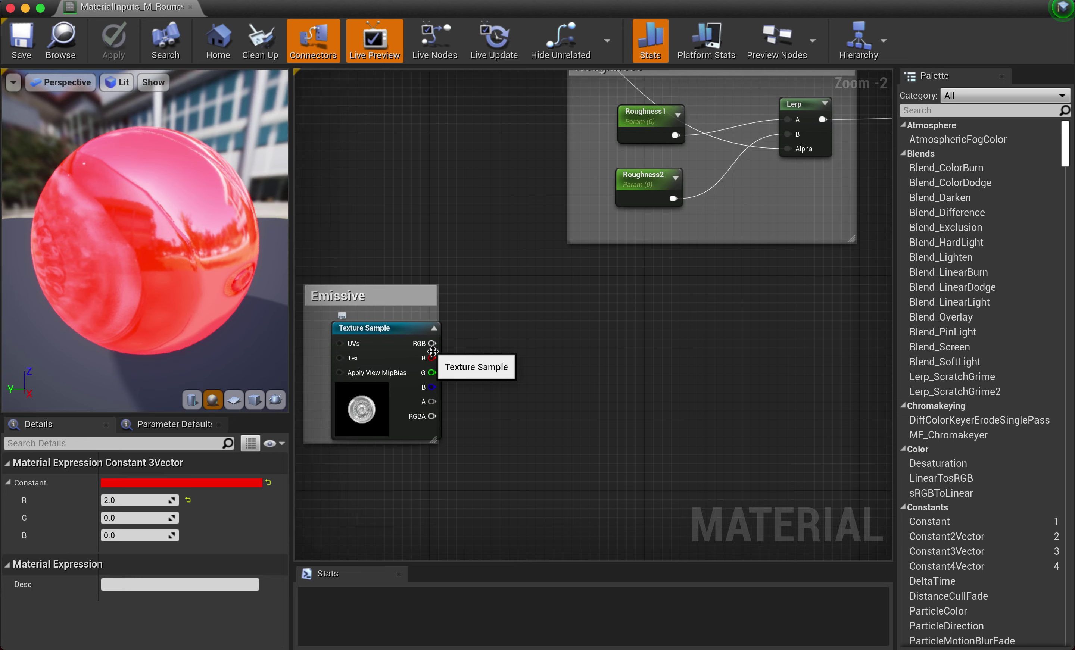
- Add a Multiply node with the red constant in B and its output driving Emissive Color
key("Home")
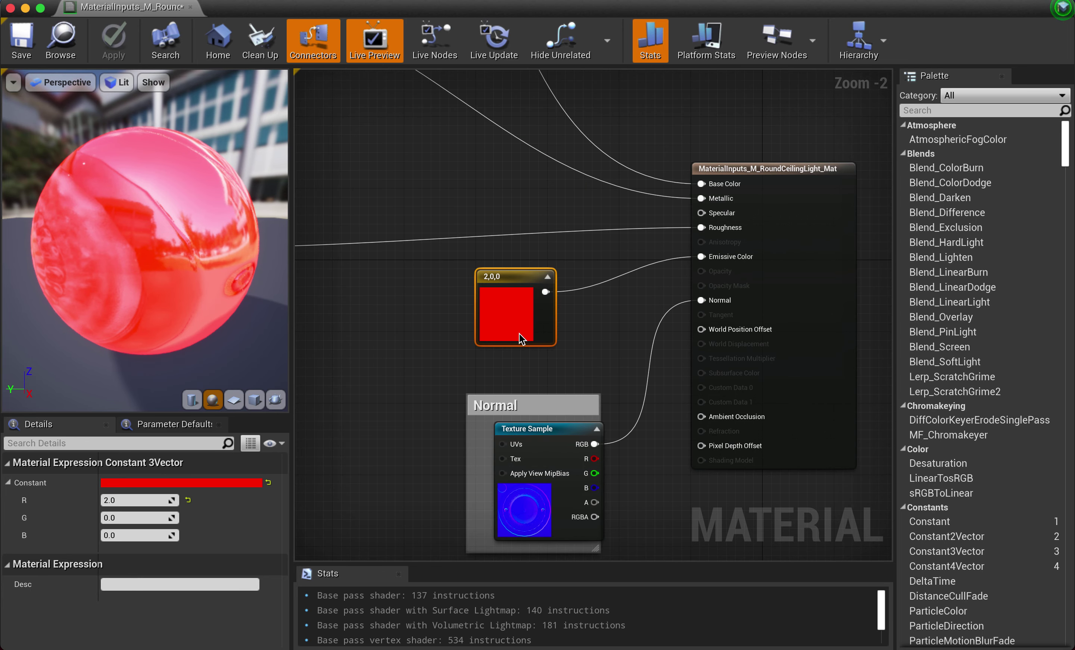
left_click(400, 303)
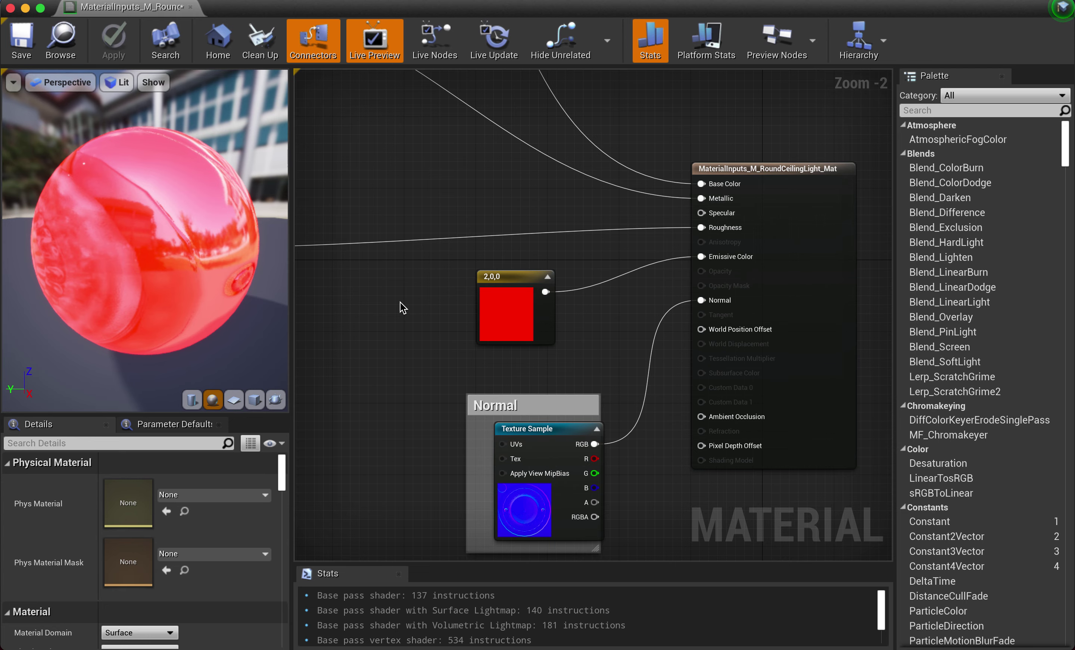
left_click(393, 287)
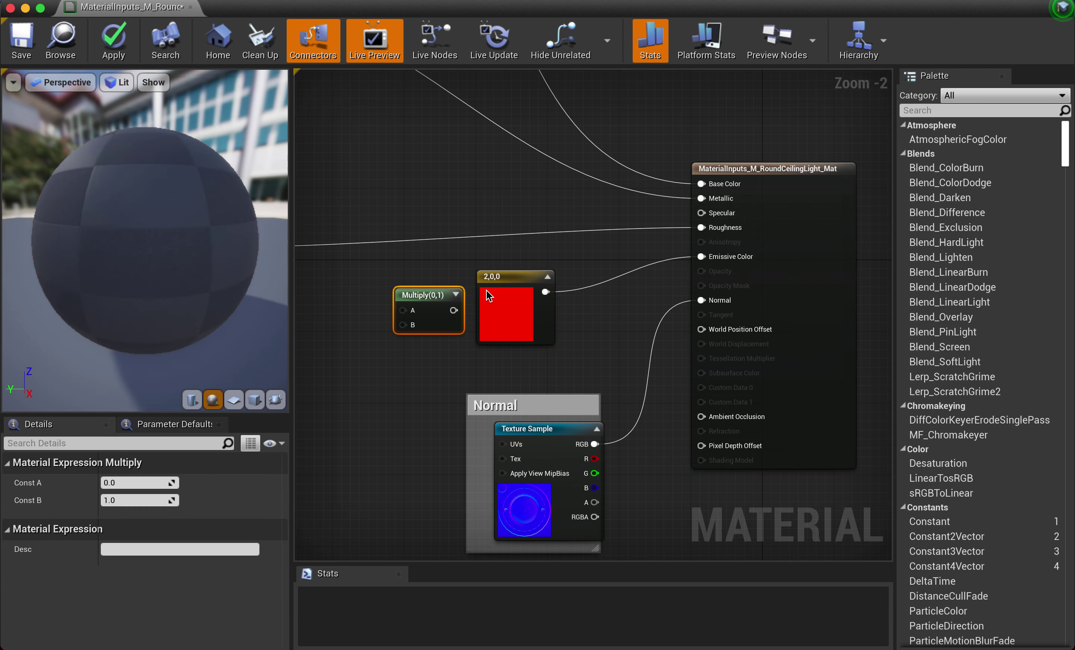
mouse_move(518, 283)
left_mouse_down()
mouse_move(376, 393)
mouse_move(405, 364)
mouse_move(415, 326)
left_mouse_up()
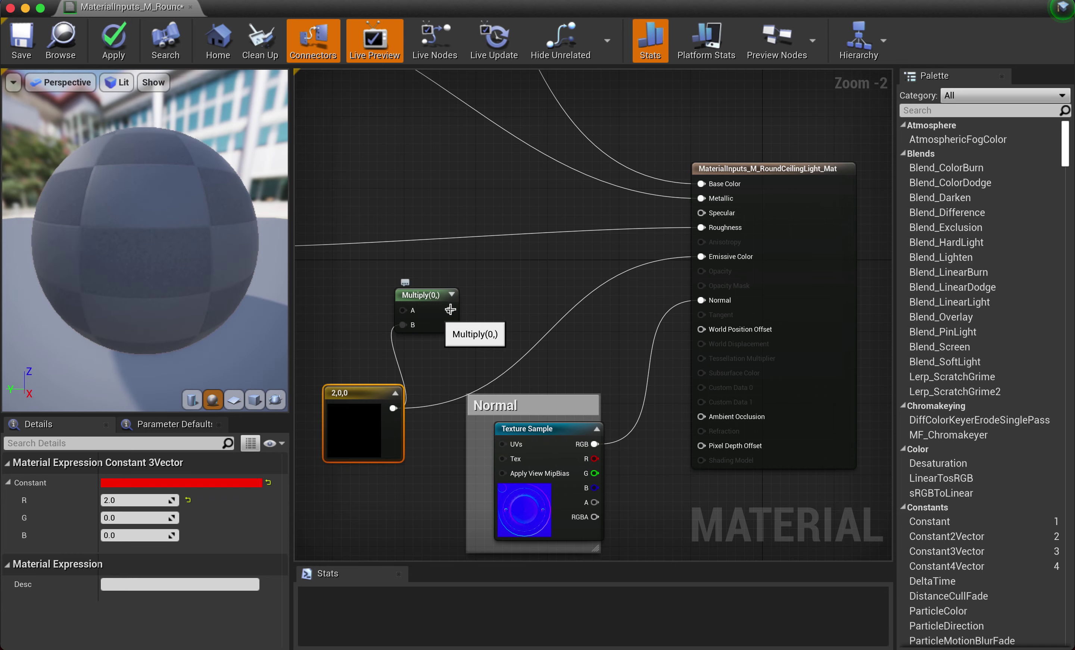
left_click_drag(454, 310, 702, 256)
right_click_drag(494, 282, 630, 285)
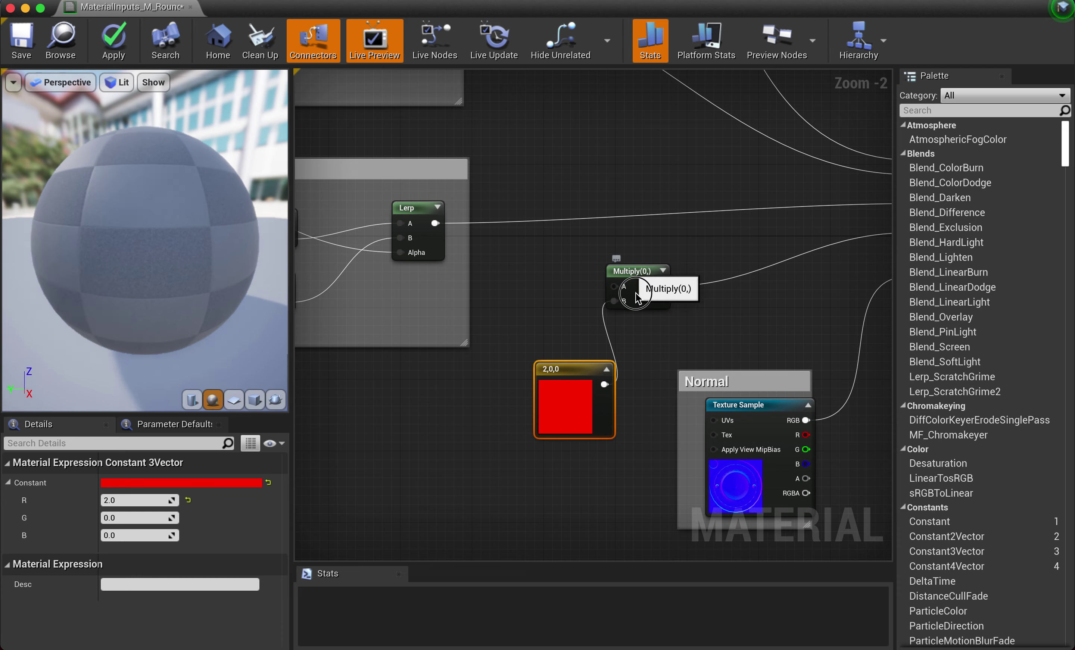
mouse_move(631, 272)
left_mouse_down()
mouse_move(648, 296)
mouse_move(267, 447)
mouse_move(396, 451)
left_mouse_up()
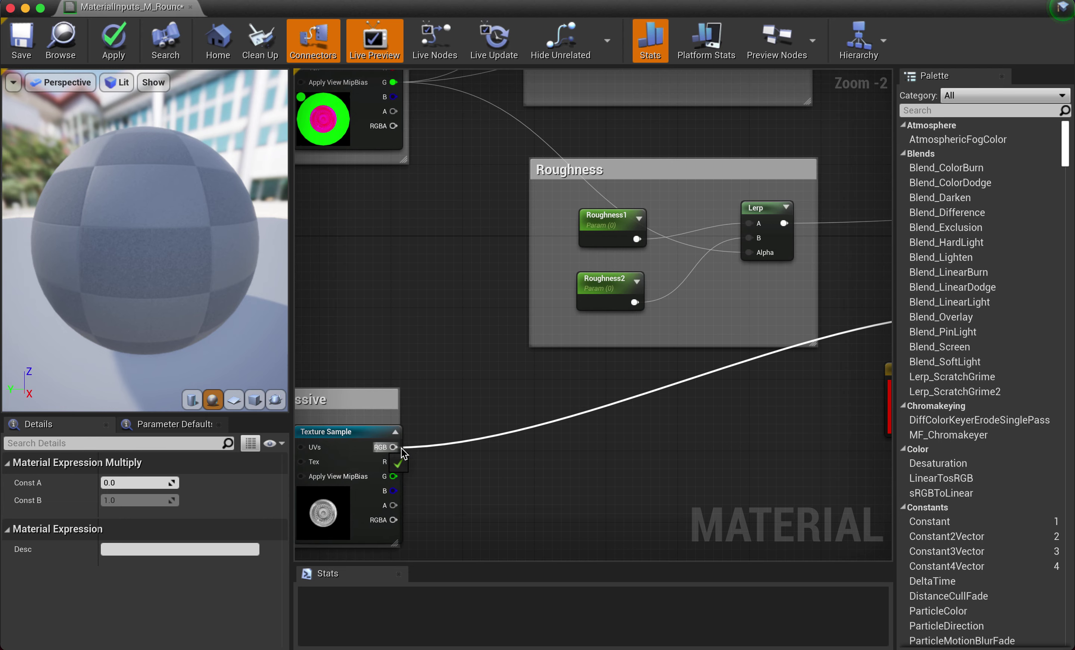
- Feed the Emissive texture into Multiply's A input and apply the material
key("Home")
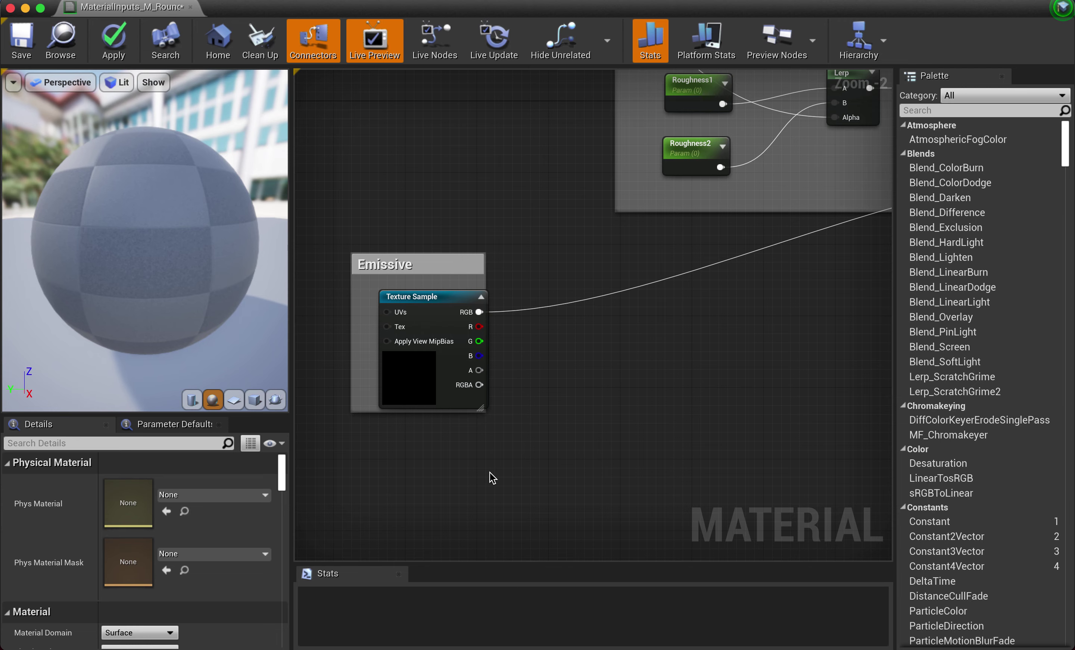
left_click(108, 40)
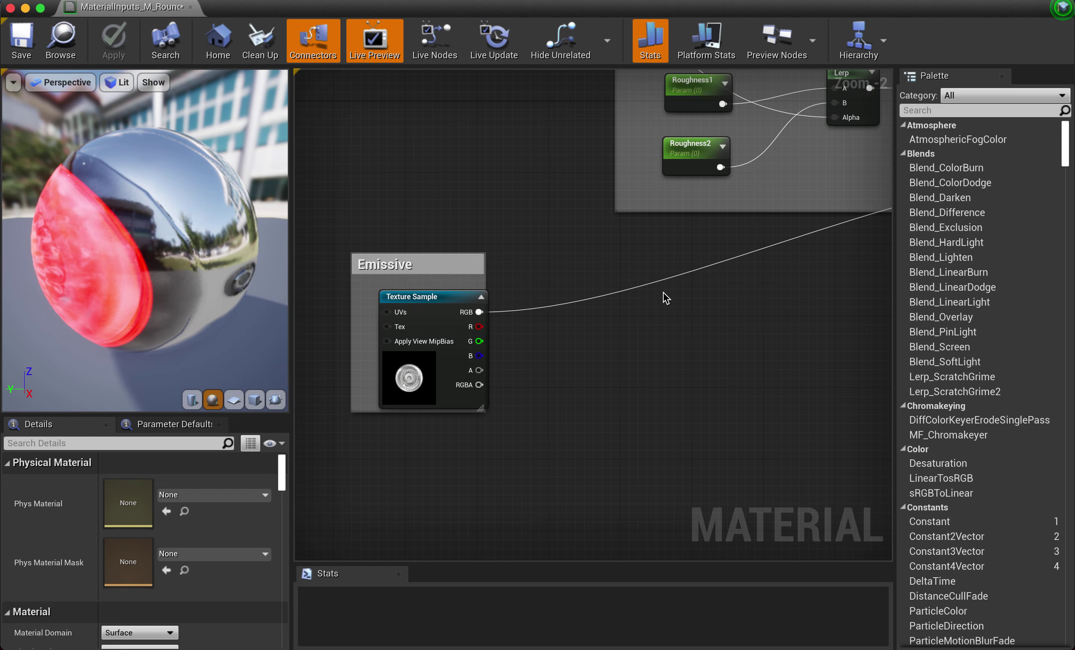
scroll(663, 292, "right", 5)
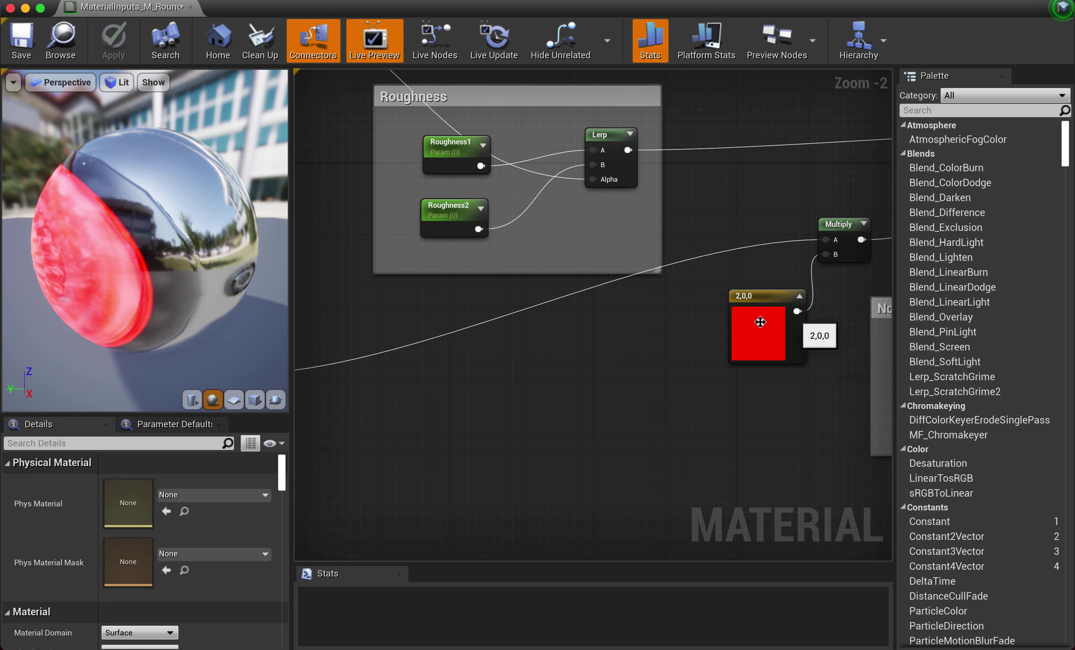
left_click(758, 322)
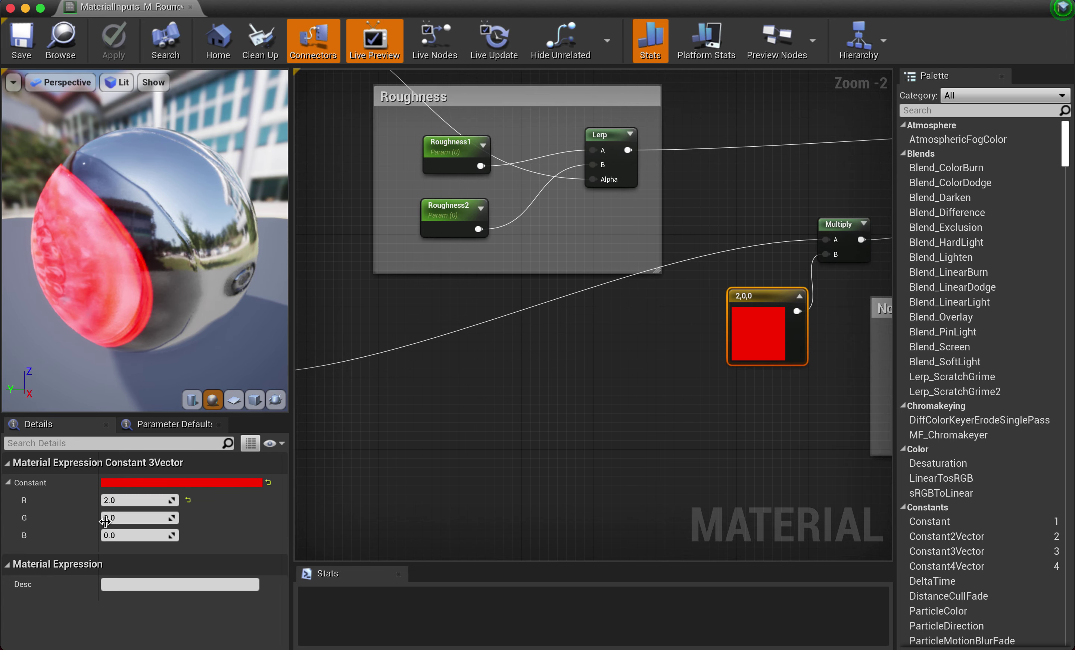
- Set the red constant's R value to 50 (50,0,0) and apply it
left_click(130, 500)
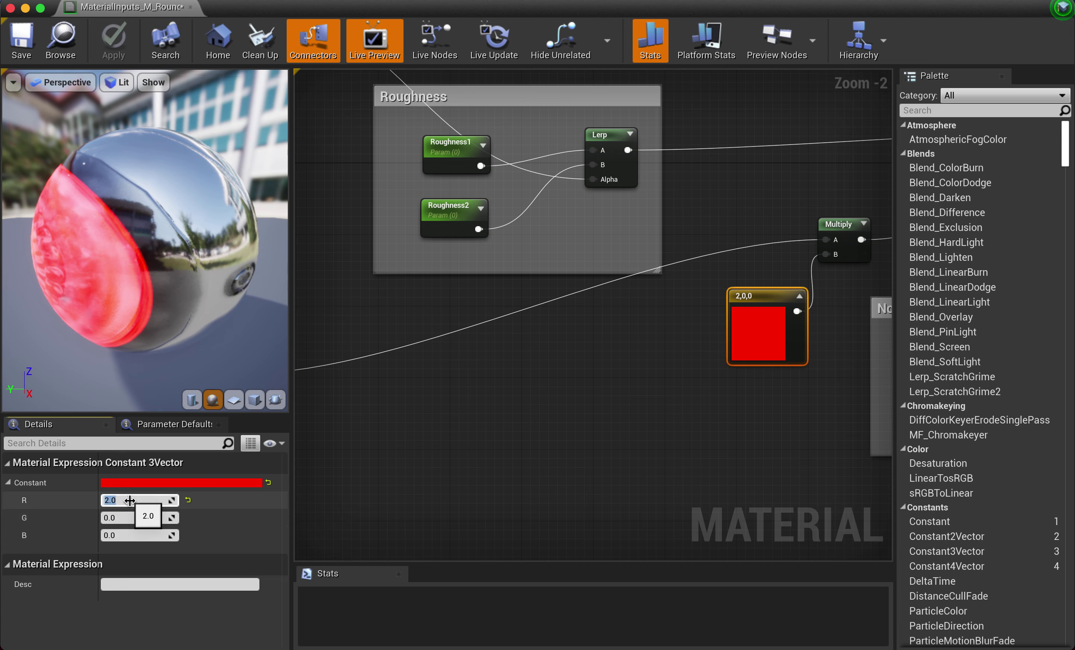
type("50")
key("Return")
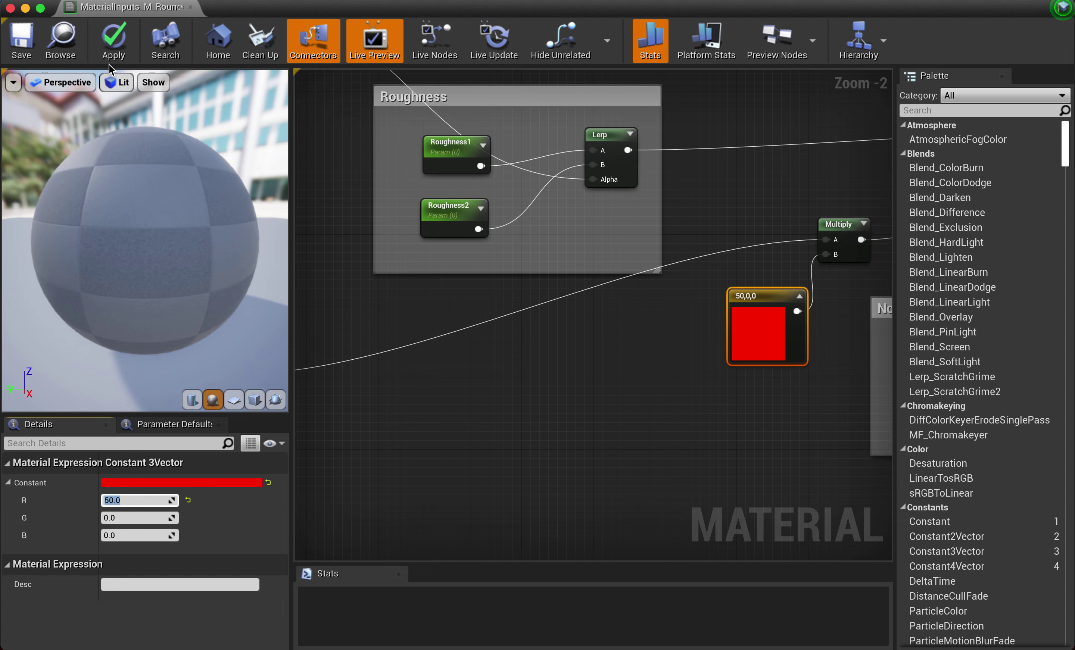
left_click(115, 41)
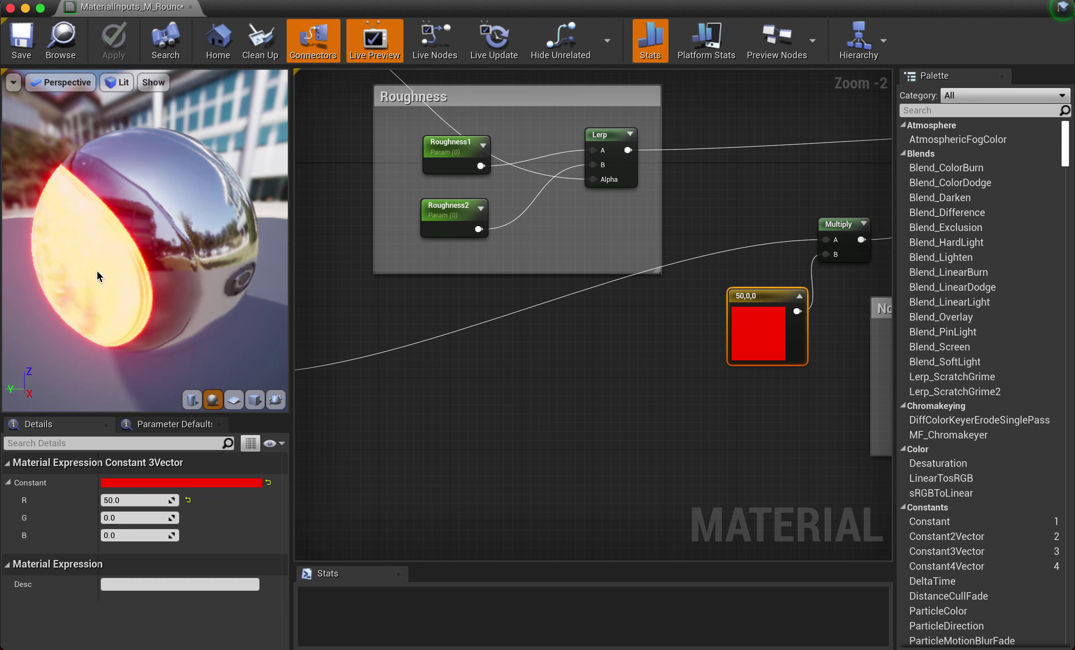
- Save the ceiling light material and close the Material Editor
left_click(26, 46)
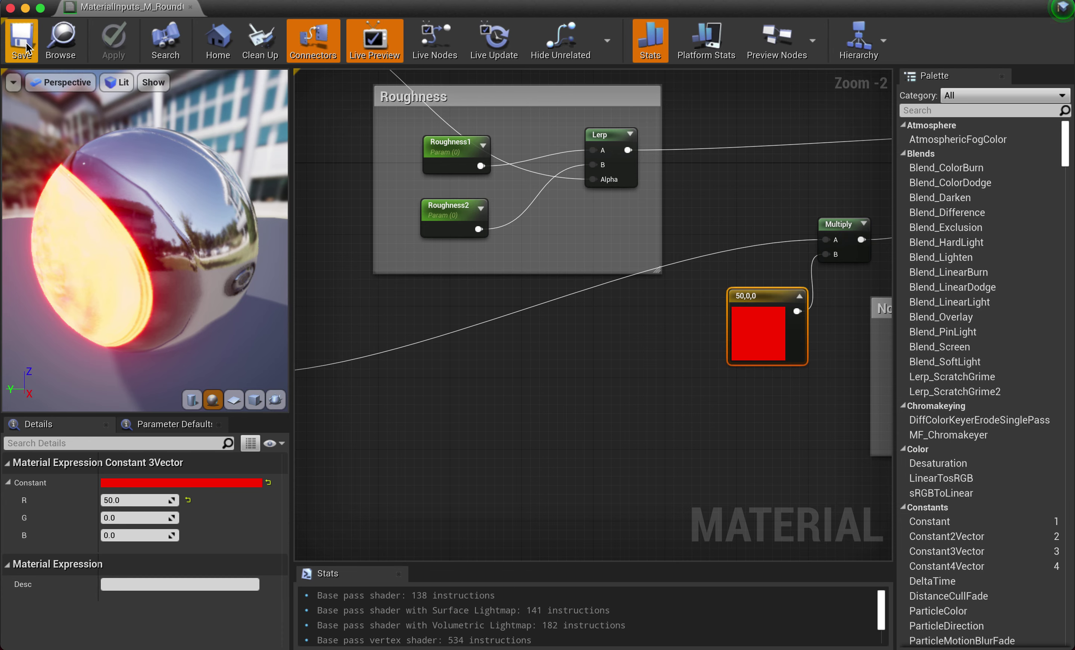
left_click(9, 8)
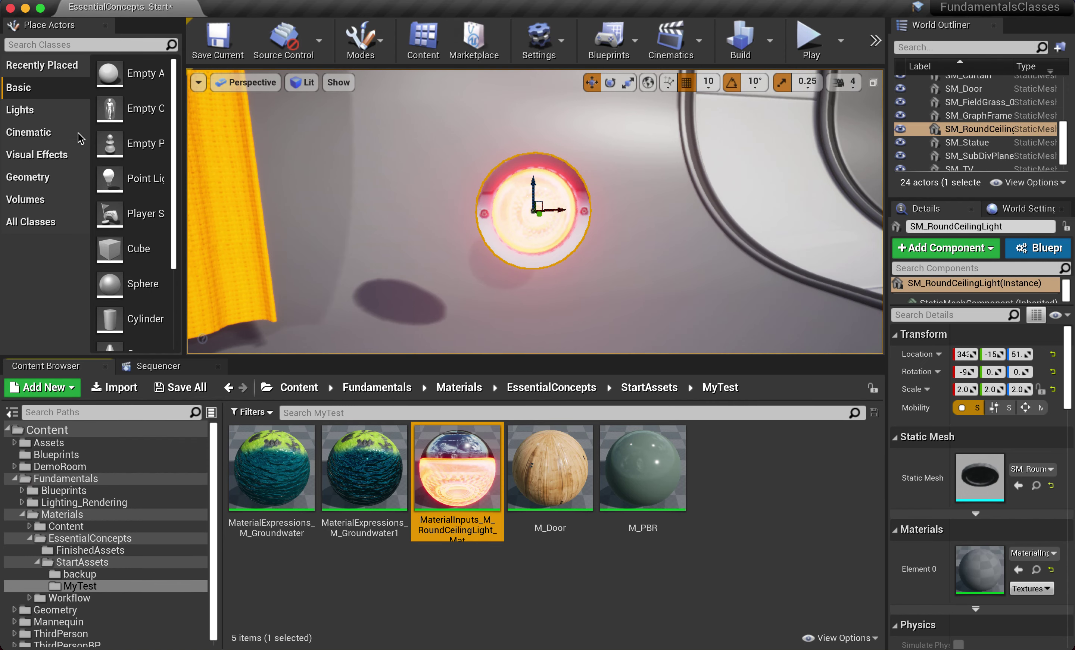